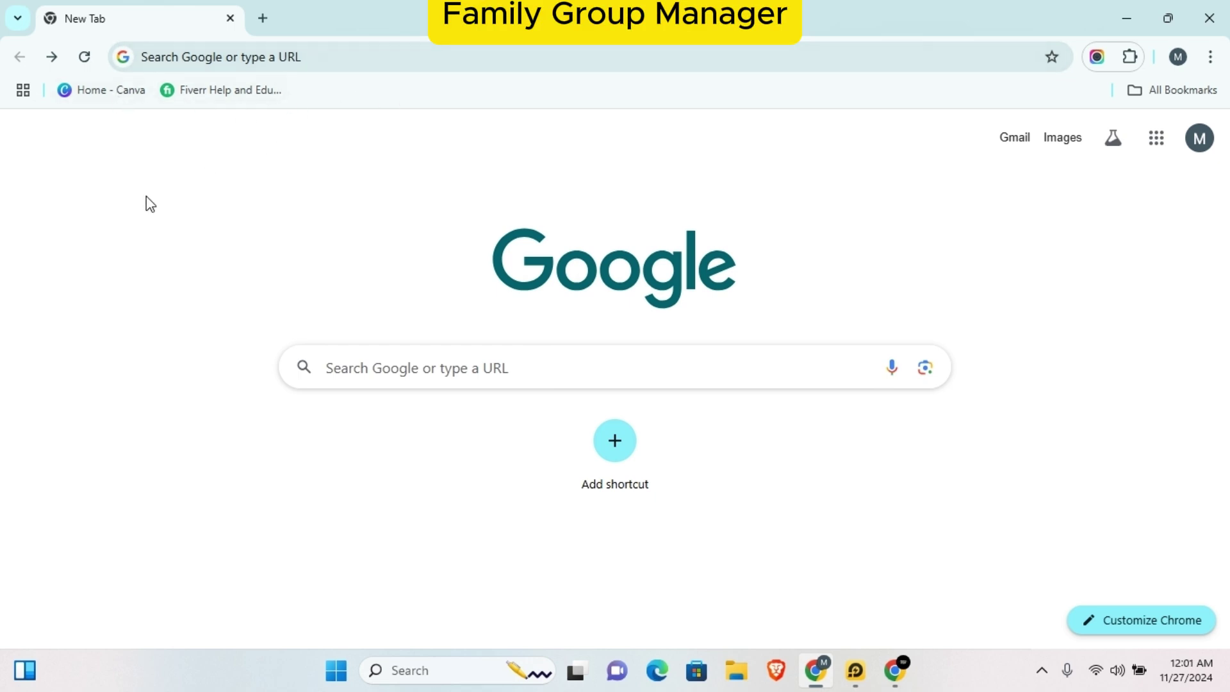
Step: Search Google for 'google family link' and open the official families.google result
{"action": "left_click", "coordinate": [222, 57]}
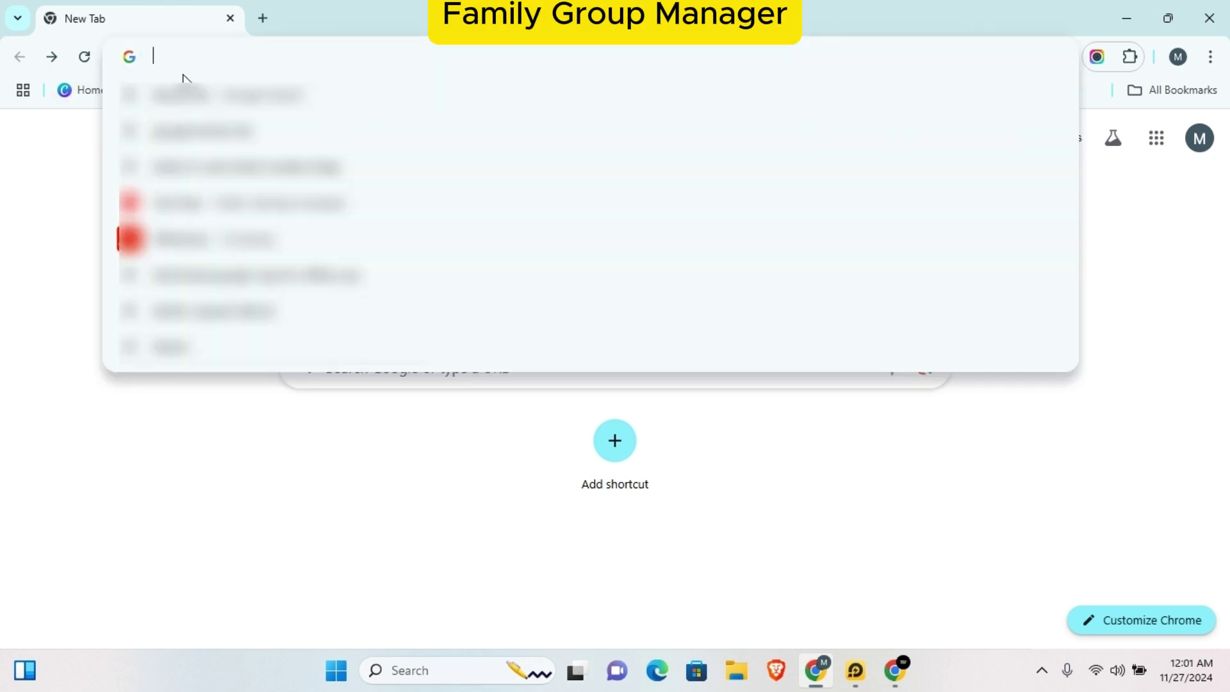
{"action": "type", "text": "google family link"}
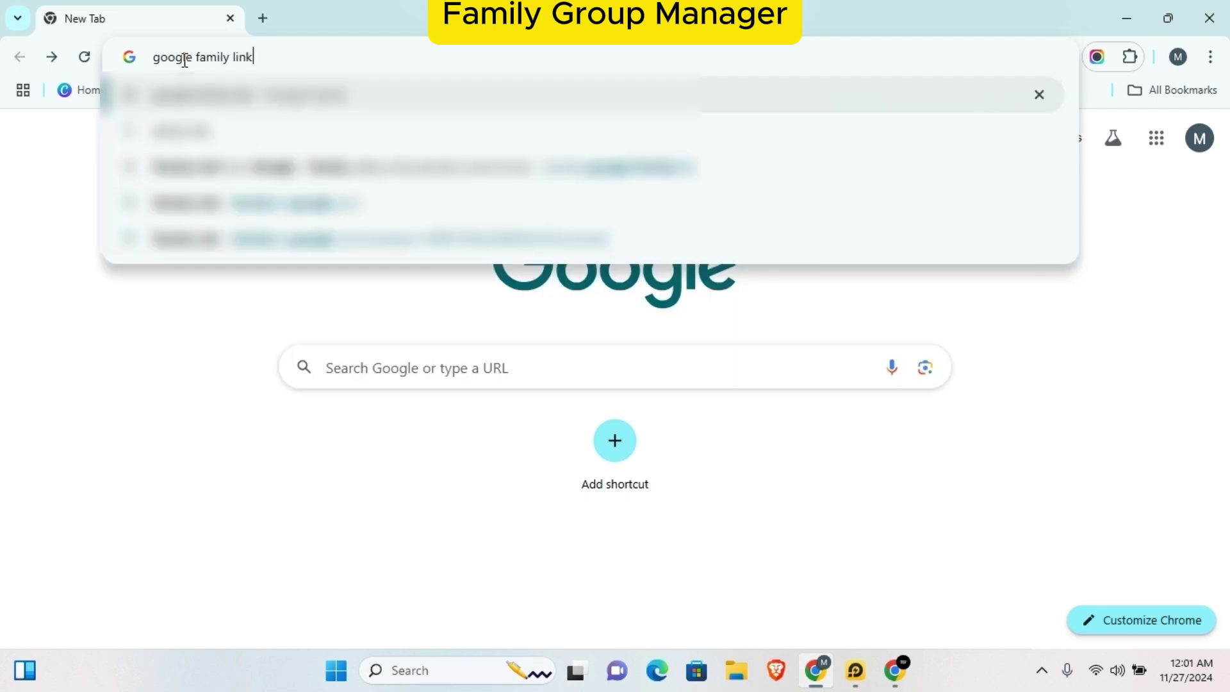
{"action": "key", "text": "Return"}
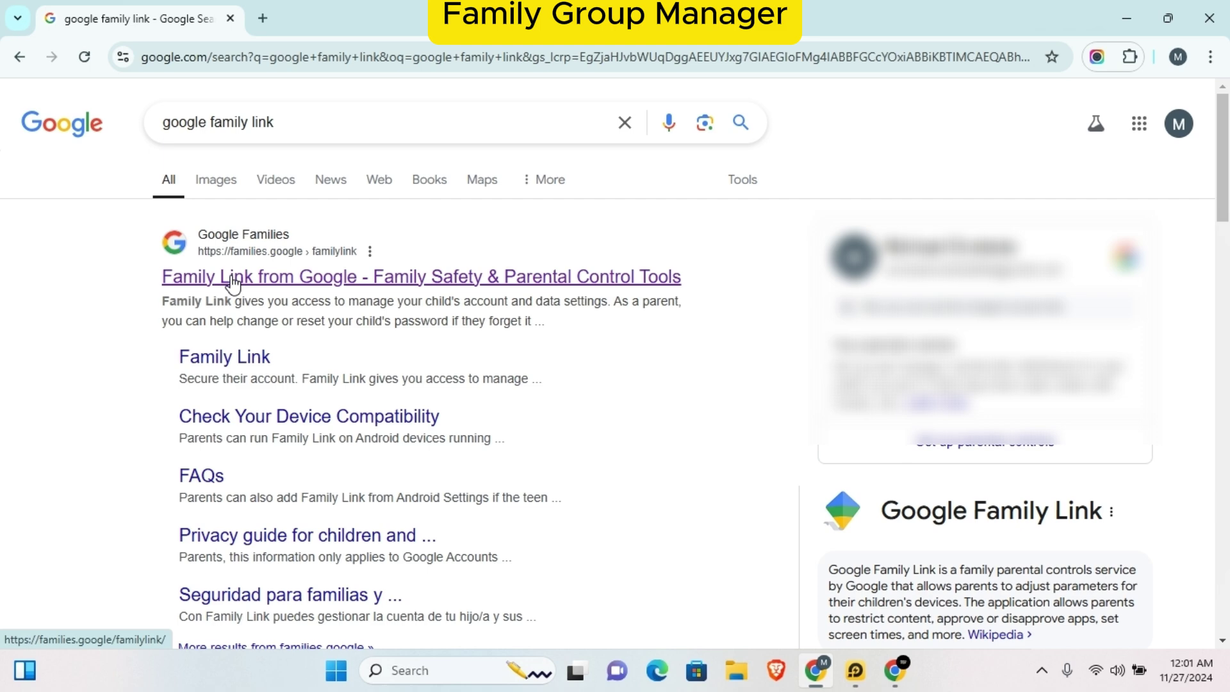
{"action": "left_click", "coordinate": [231, 279]}
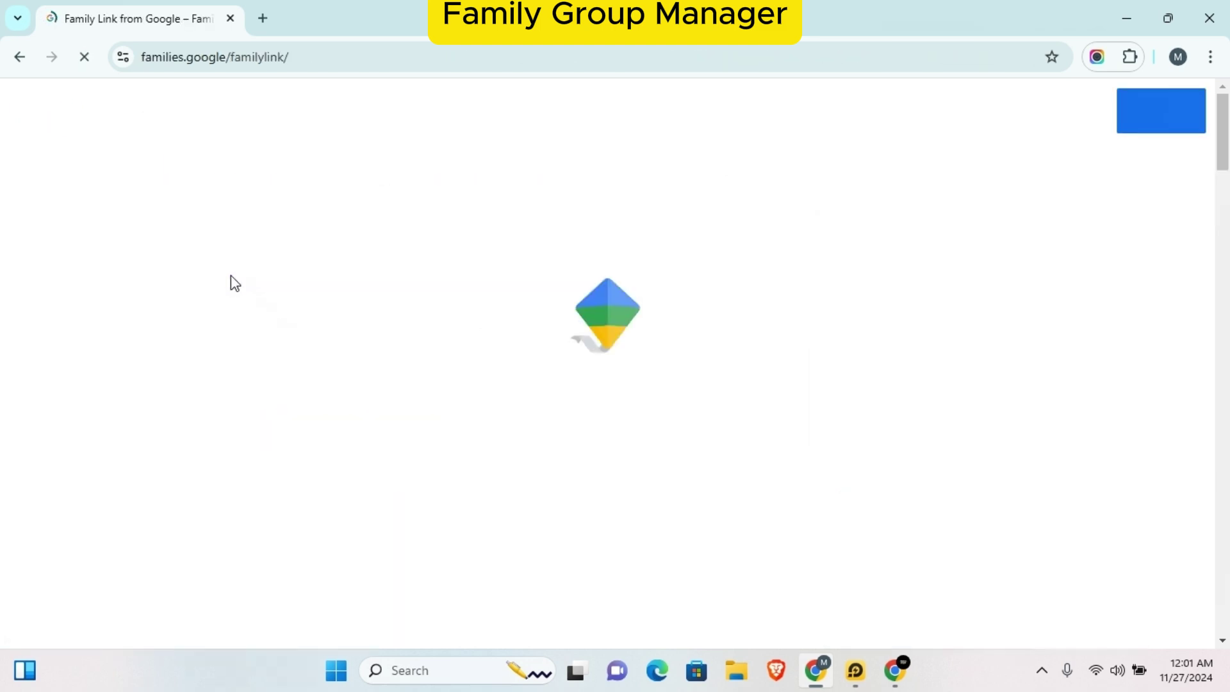
Step: Sign in to Family Link, then bring up the Family Link app in the Android emulator
{"action": "left_click", "coordinate": [1160, 111]}
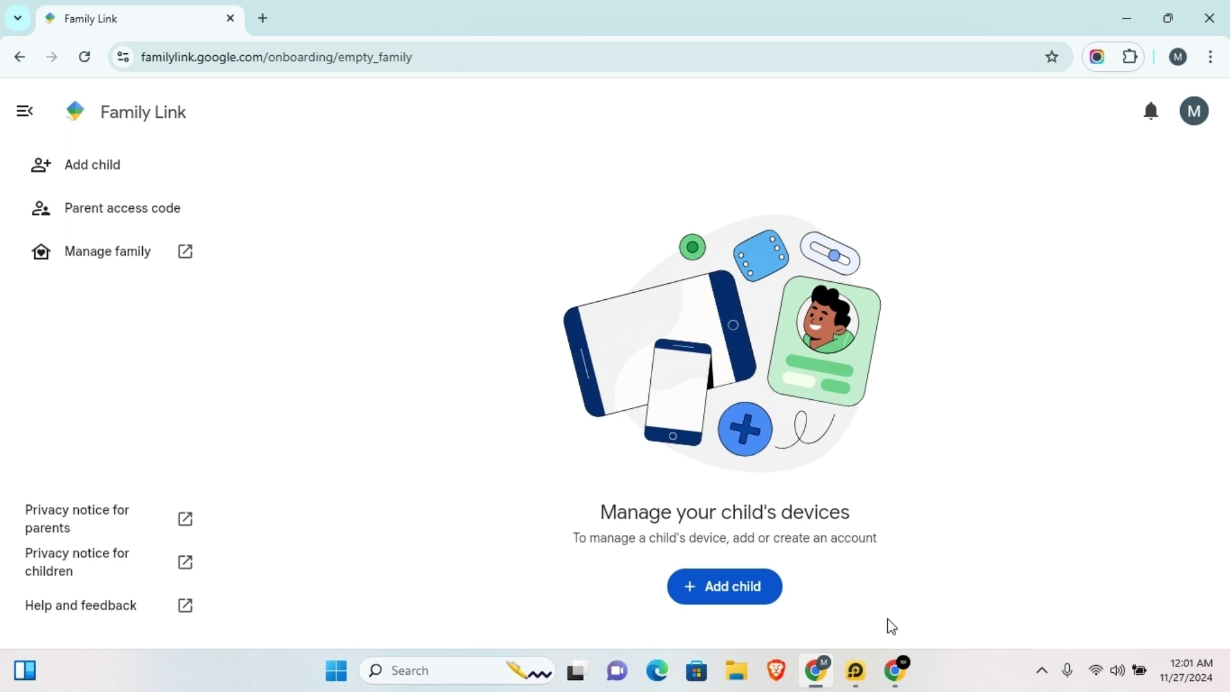
{"action": "left_click", "coordinate": [856, 670]}
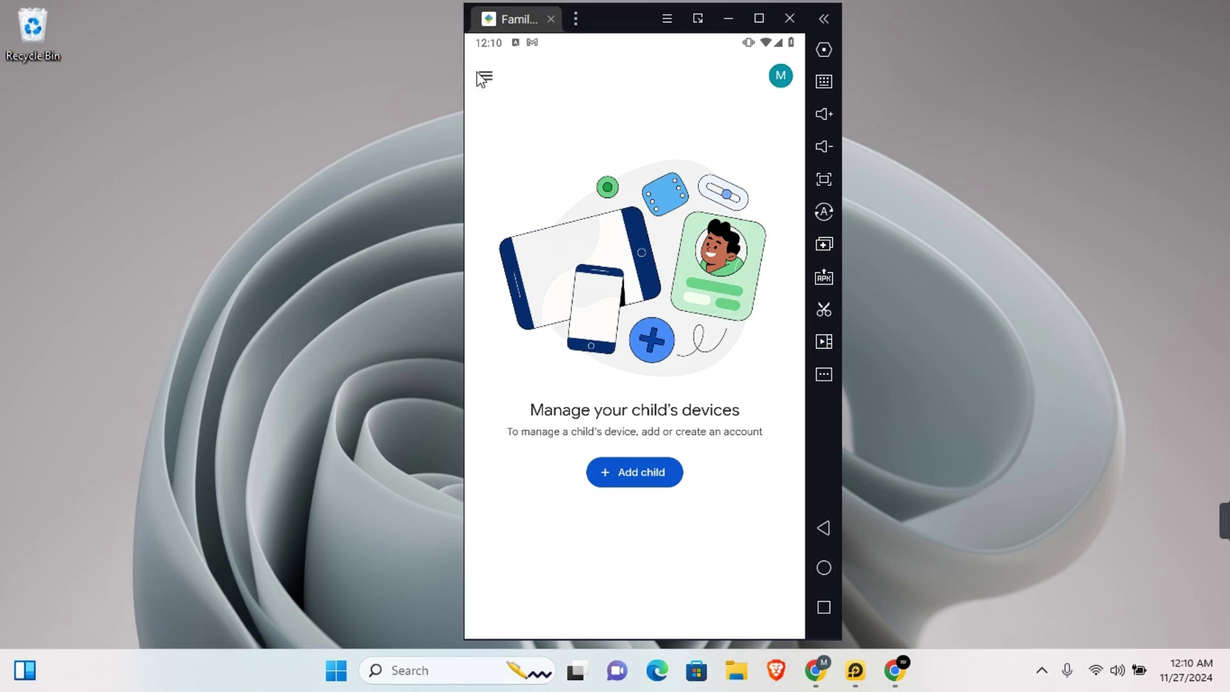
Step: Open Manage family from the emulator app's menu, opening it in Chrome just once
{"action": "left_click", "coordinate": [484, 77]}
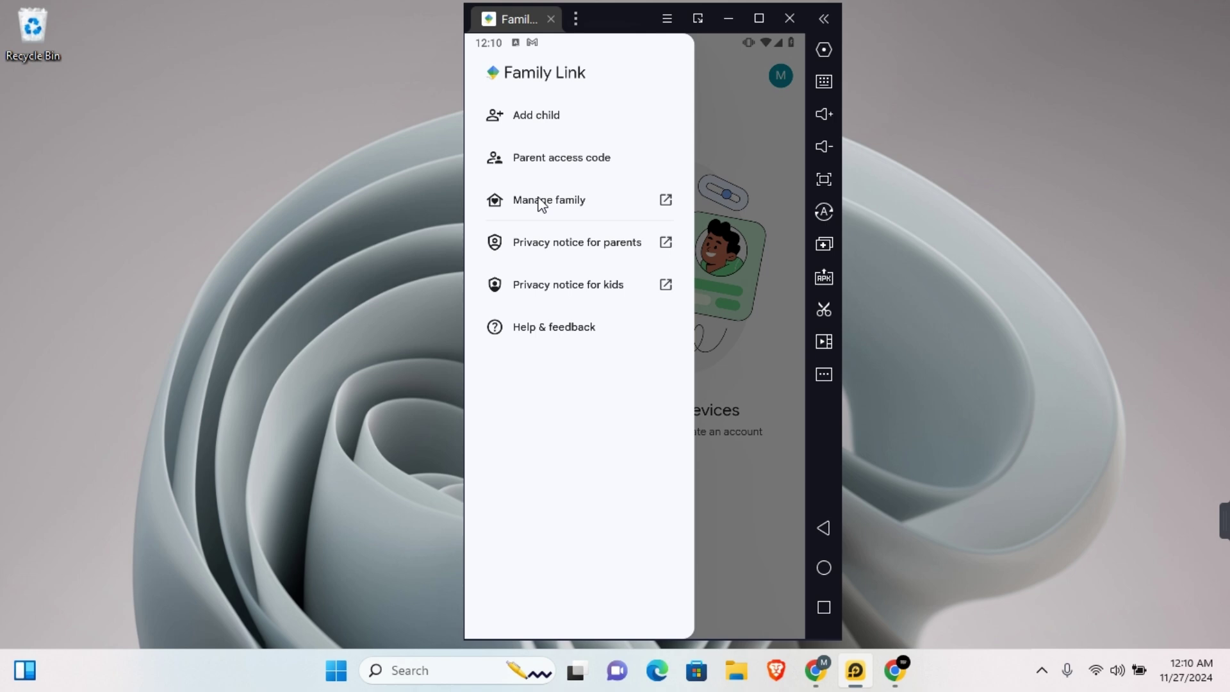
{"action": "left_click", "coordinate": [539, 200]}
{"action": "left_click", "coordinate": [699, 503]}
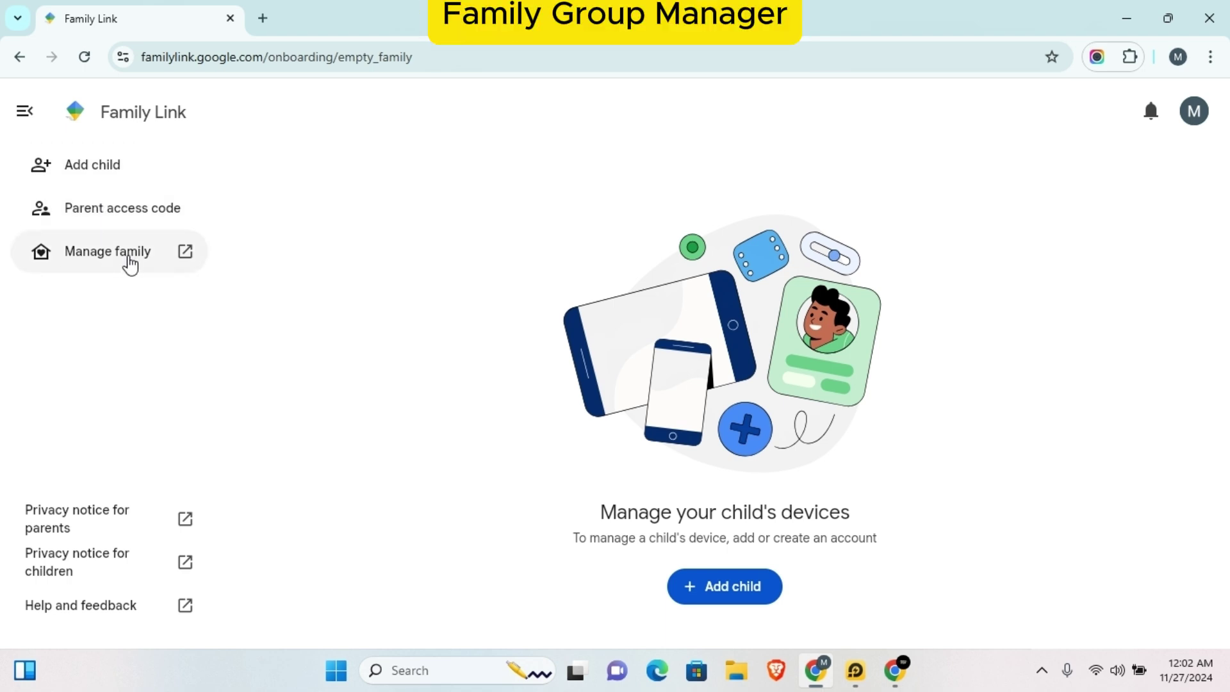
Step: Open Manage family from the Family Link sidebar to see the family group page
{"action": "left_click", "coordinate": [130, 262]}
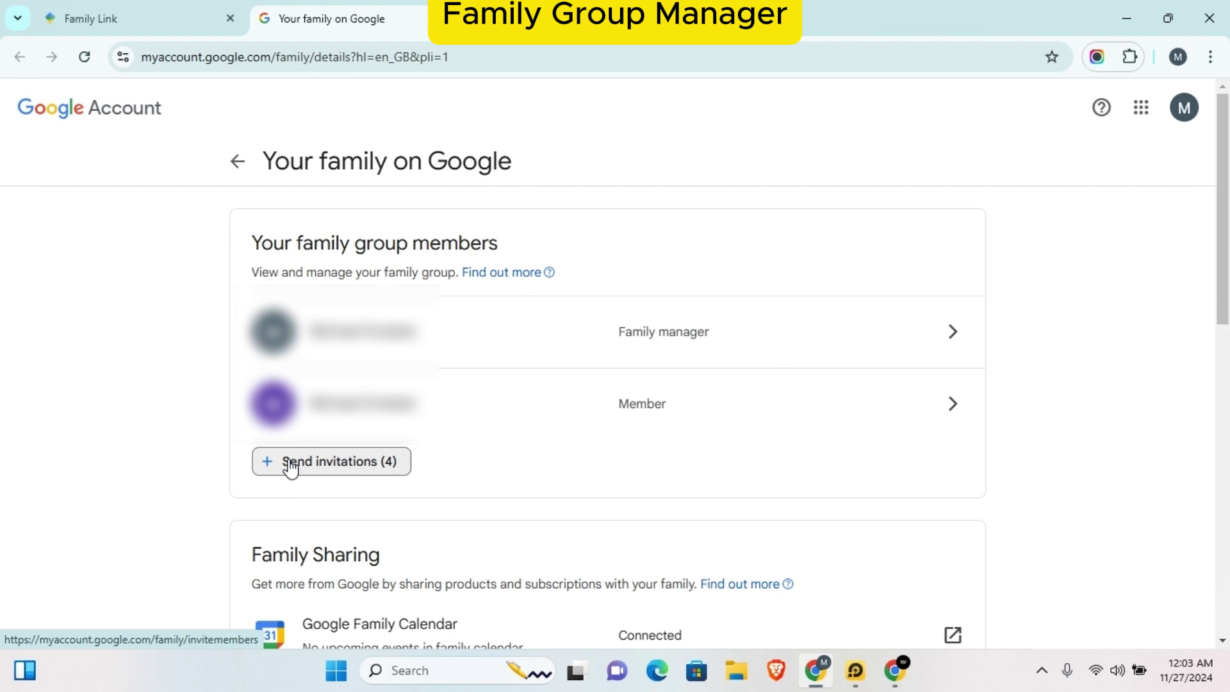
Step: Invite the suggested contact to the family group and send the invitation
{"action": "left_click", "coordinate": [315, 467]}
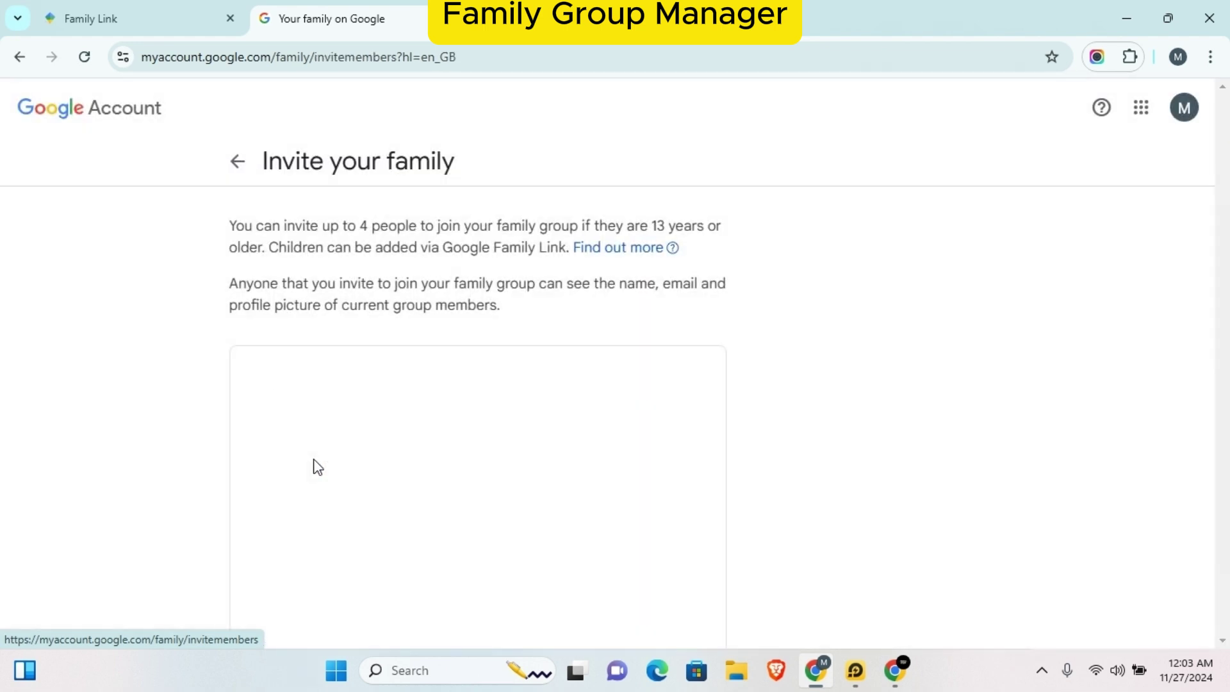
{"action": "left_click", "coordinate": [363, 389]}
{"action": "left_click", "coordinate": [336, 437]}
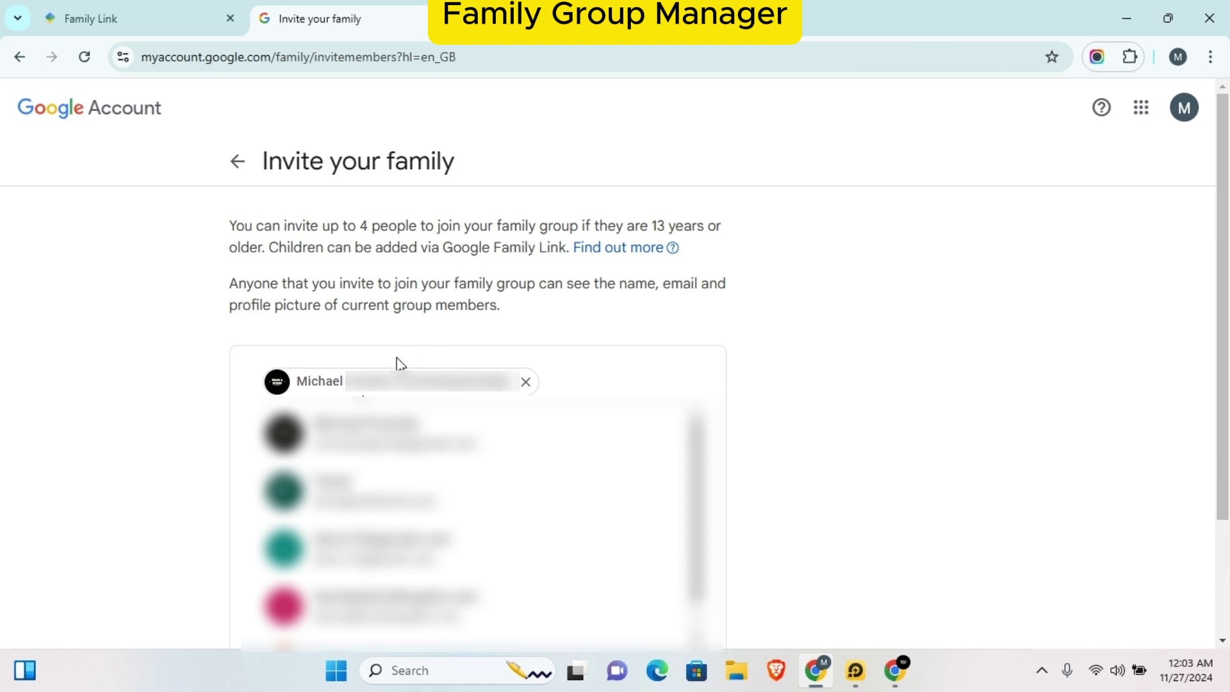
{"action": "scroll", "coordinate": [400, 362], "scroll_direction": "down", "scroll_amount": 2}
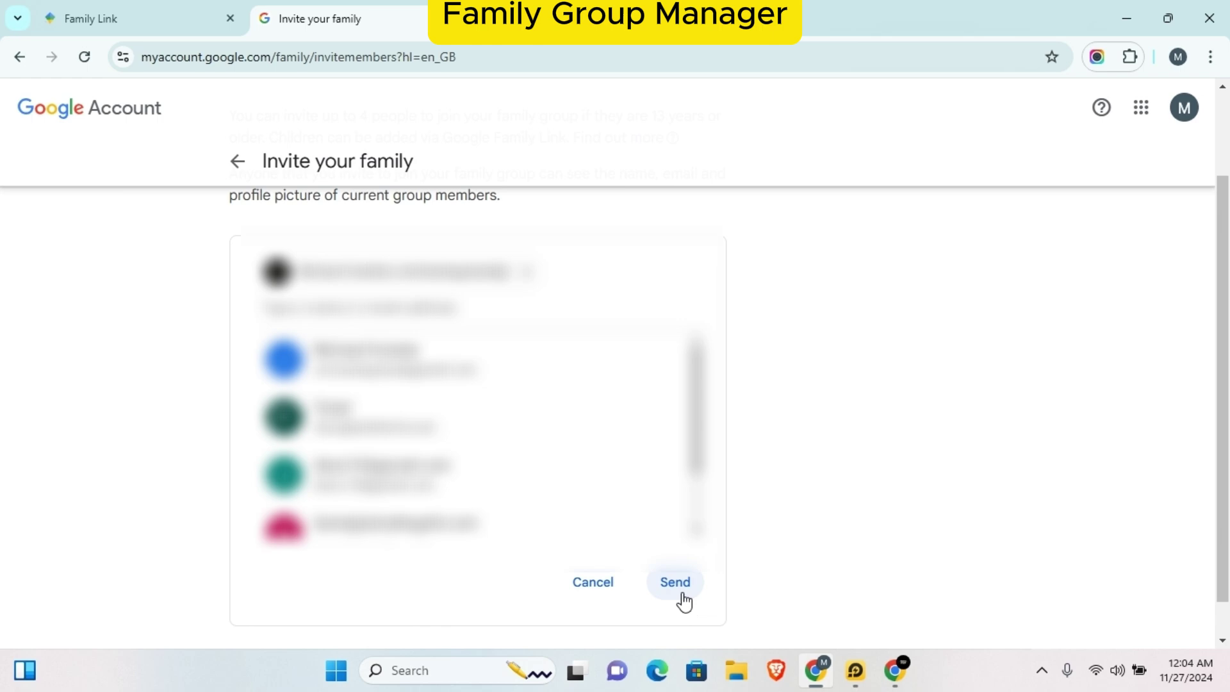
{"action": "left_click", "coordinate": [675, 583]}
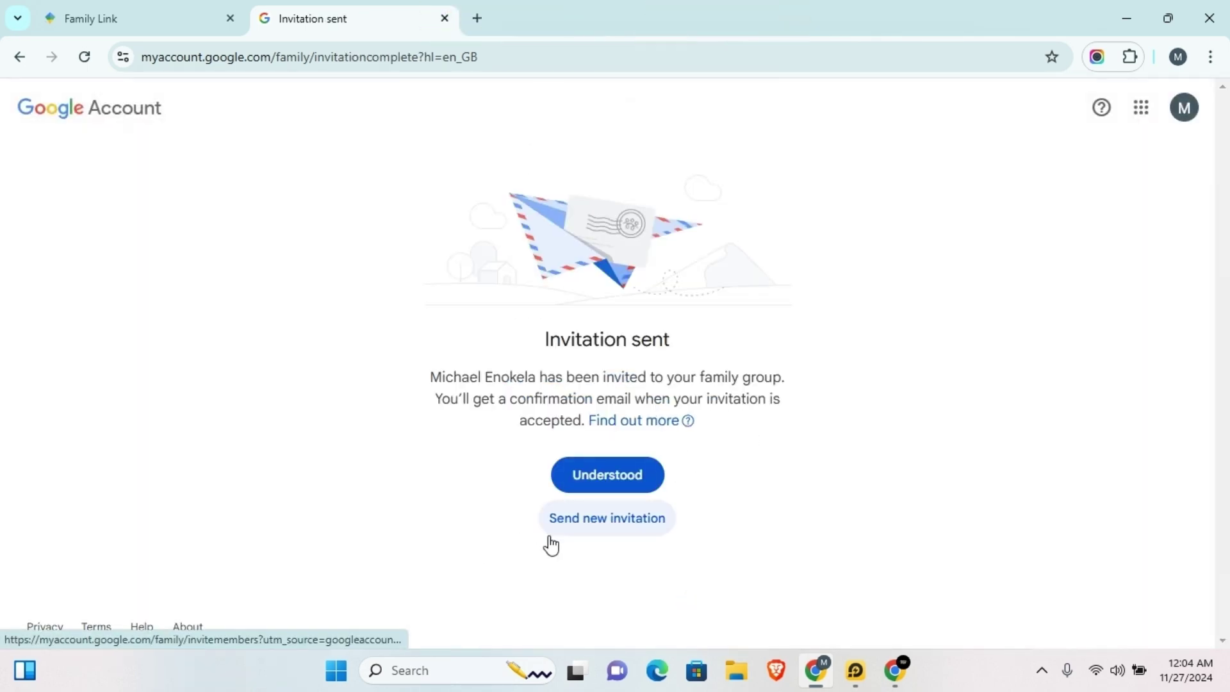
Step: In the invitee's Gmail, accept the invitation, join the family, and view its members
{"action": "key", "text": "alt+Tab"}
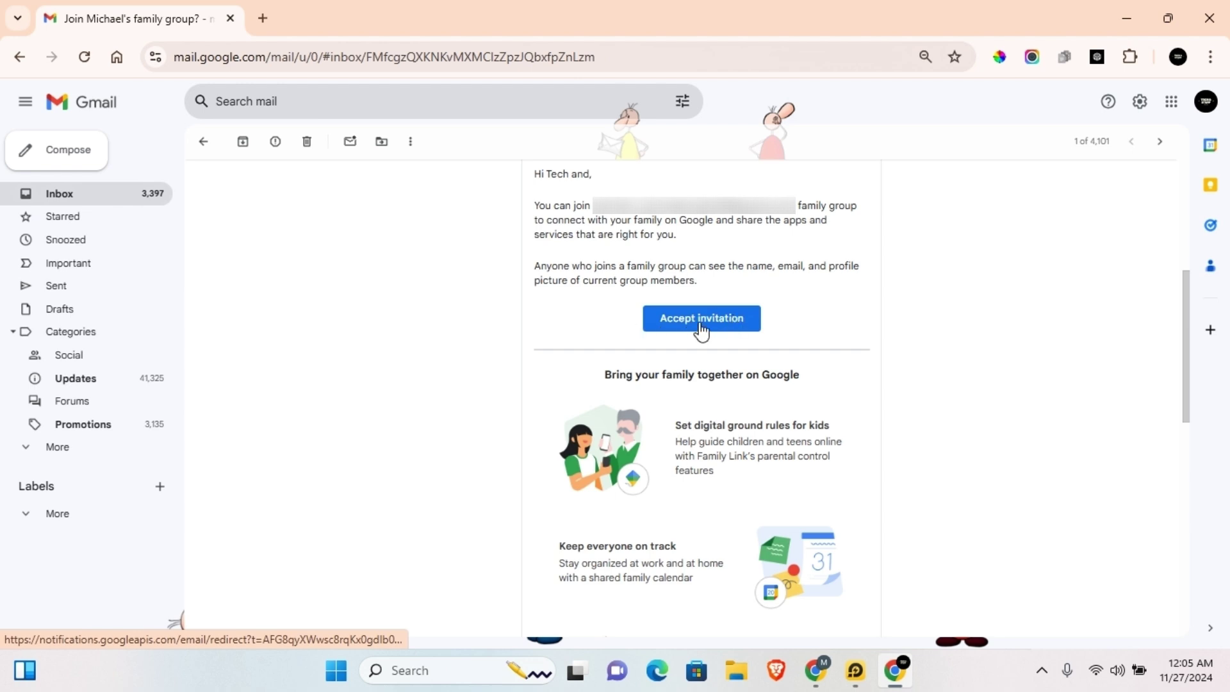
{"action": "left_click", "coordinate": [701, 318]}
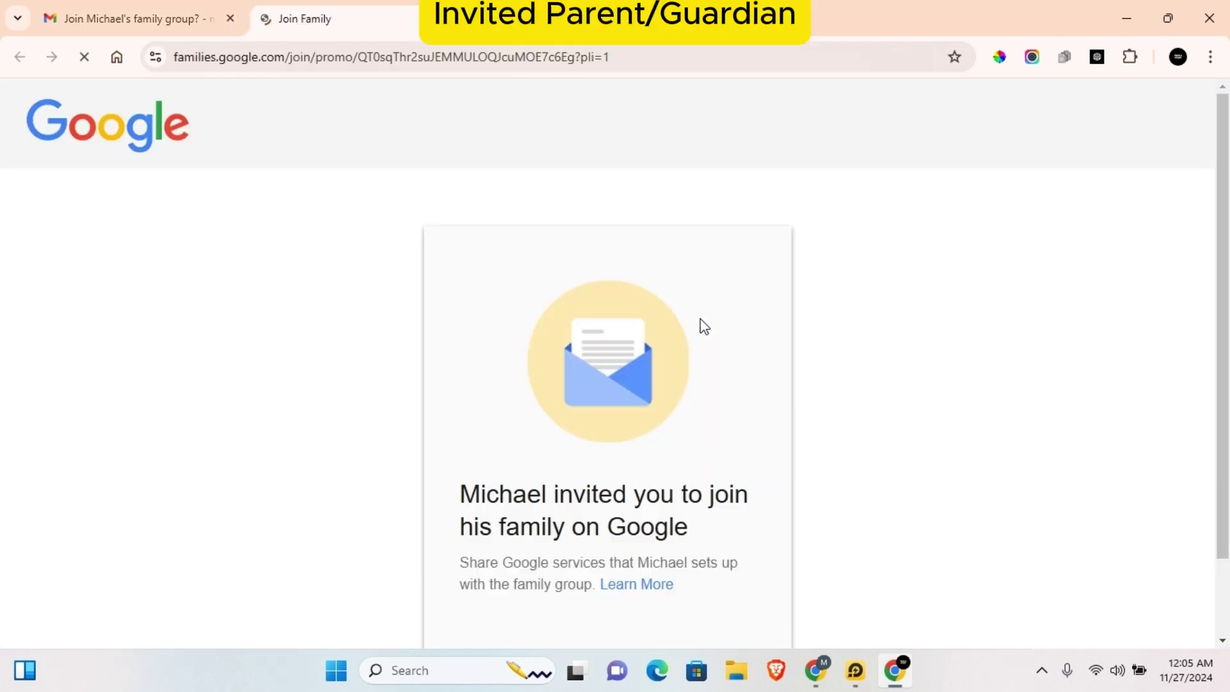
{"action": "left_click", "coordinate": [698, 601]}
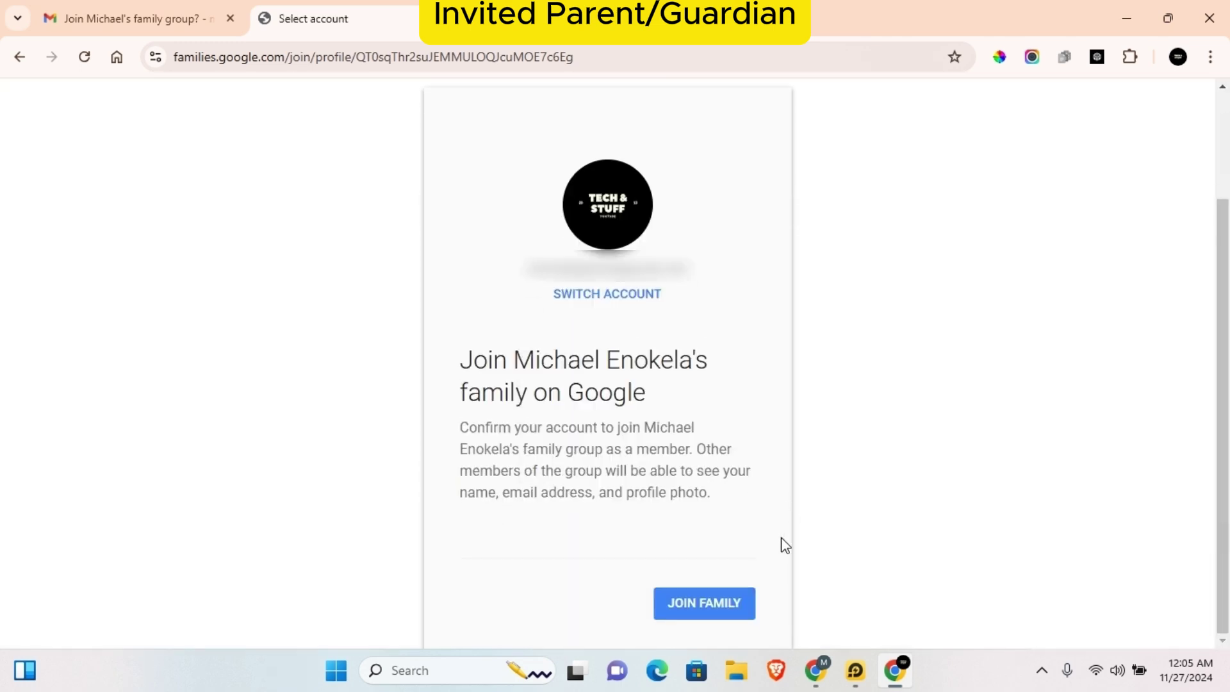
{"action": "left_click", "coordinate": [711, 611]}
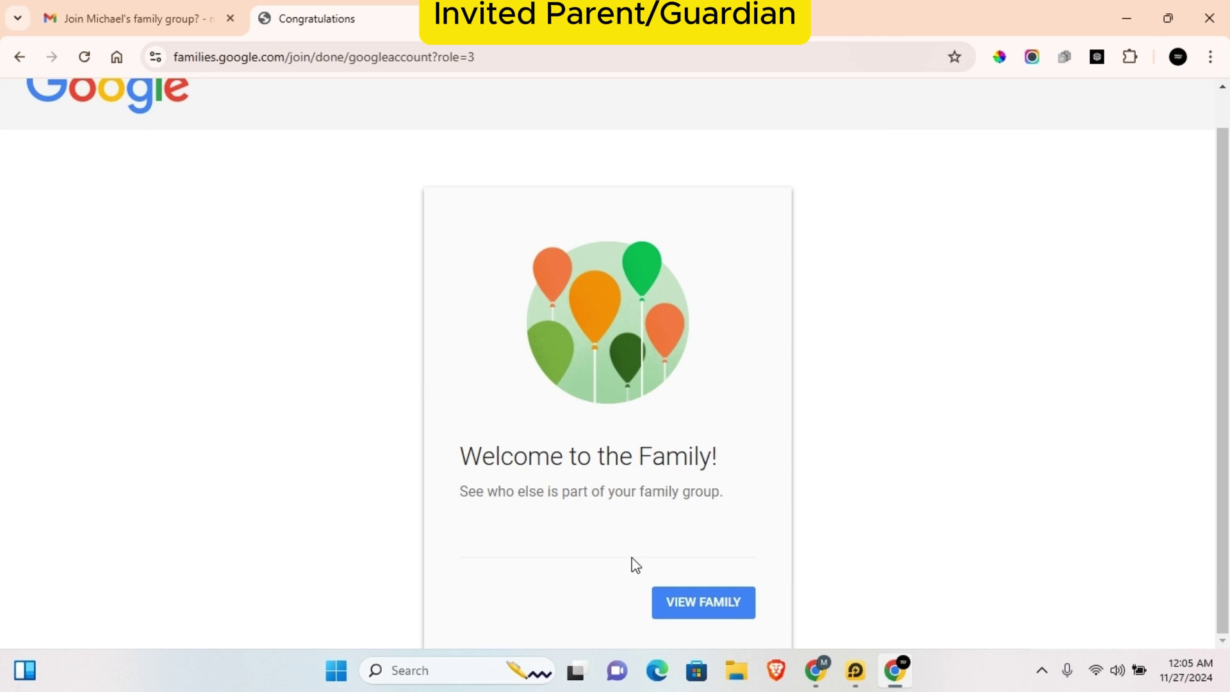
{"action": "left_click", "coordinate": [719, 602]}
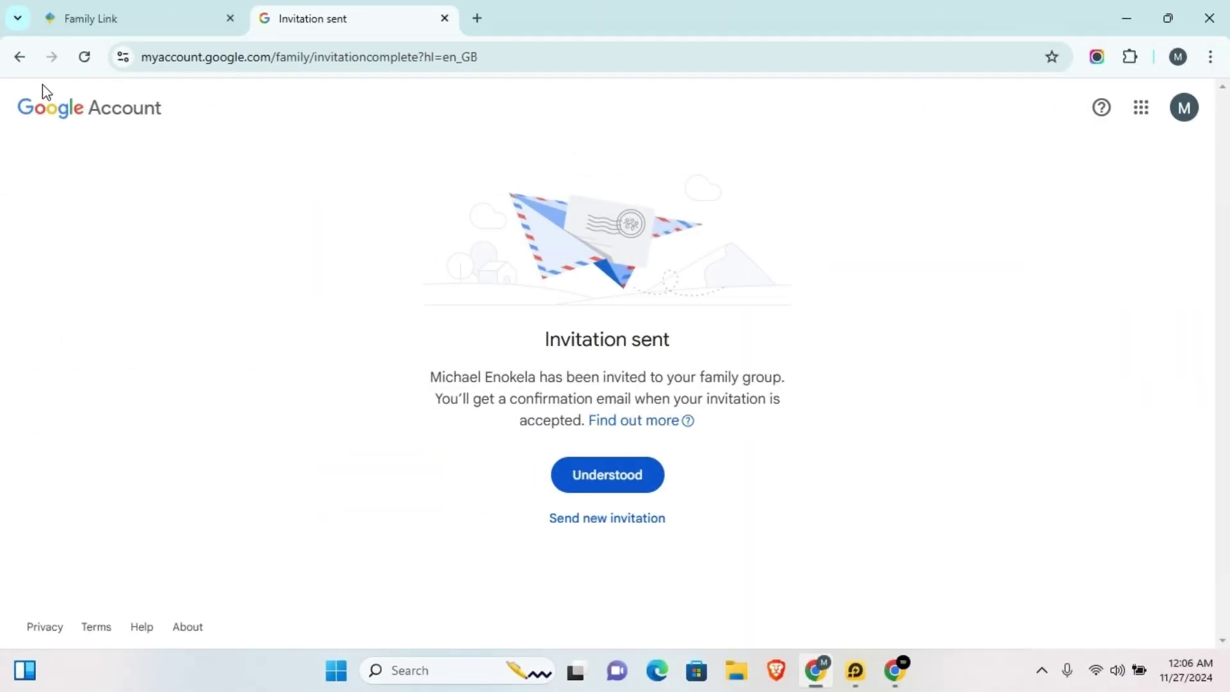
Step: Reload the manager's family list and open Tech and Stuff's member details
{"action": "left_click", "coordinate": [23, 59]}
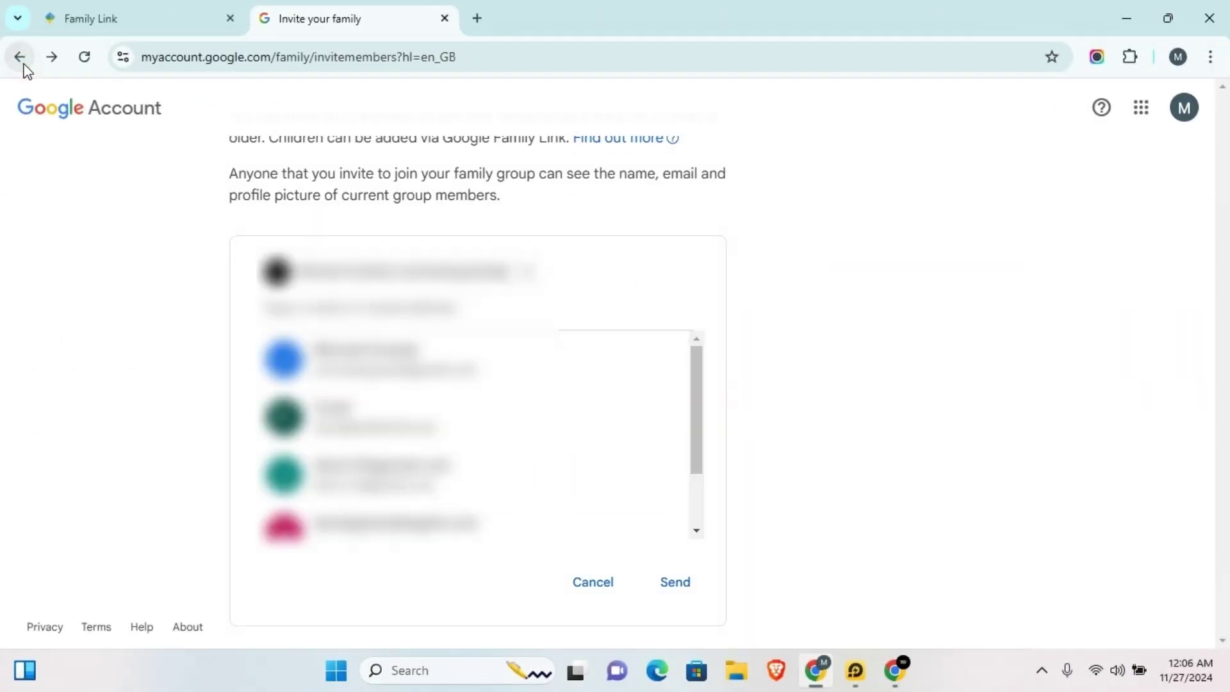
{"action": "left_click", "coordinate": [22, 59]}
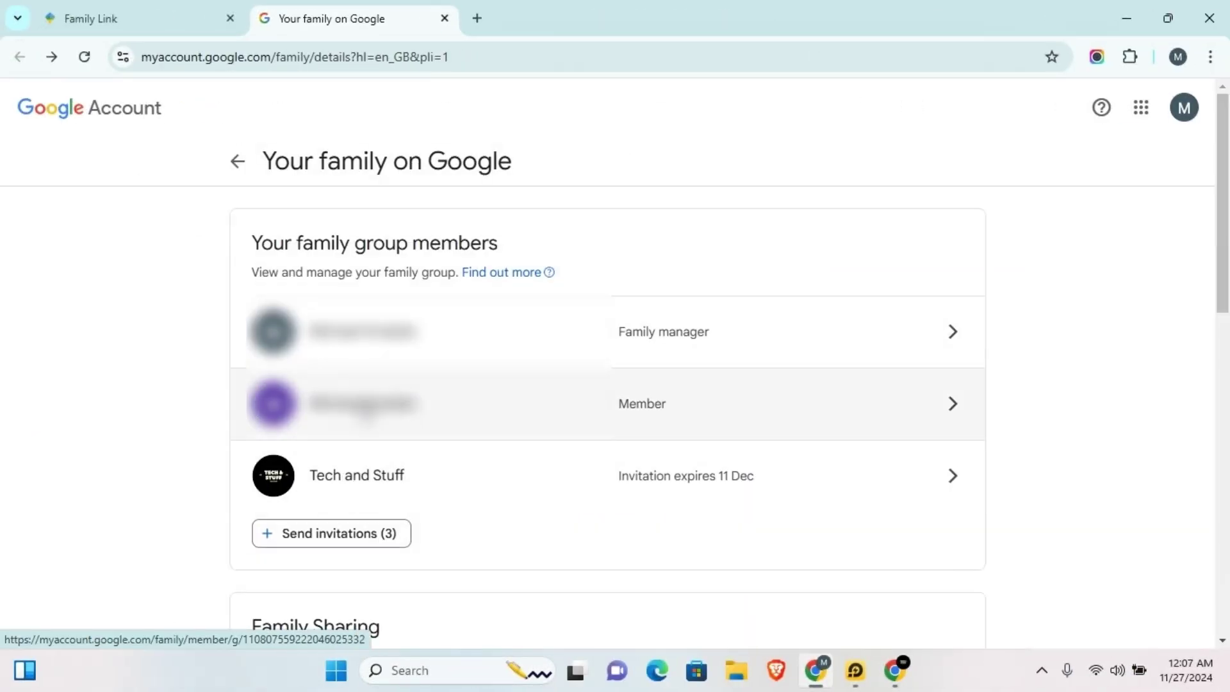
{"action": "left_click", "coordinate": [85, 57]}
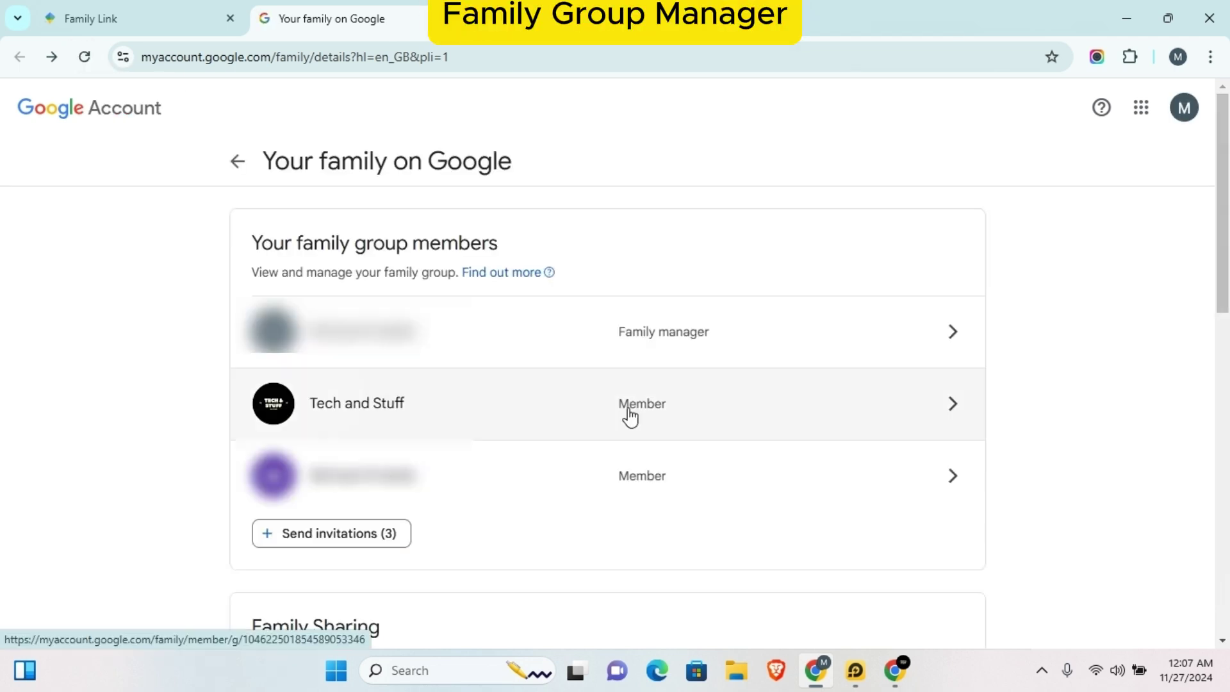
{"action": "left_click", "coordinate": [950, 415]}
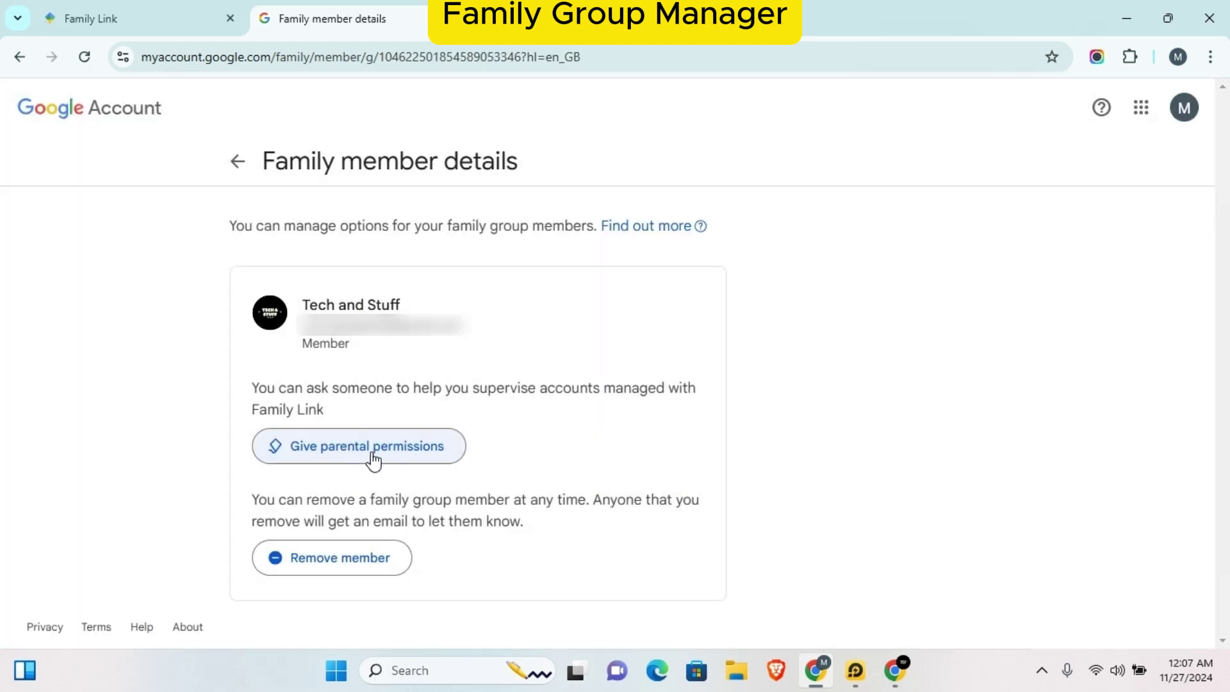
Step: Grant Tech and Stuff parental permissions and confirm
{"action": "left_click", "coordinate": [403, 451]}
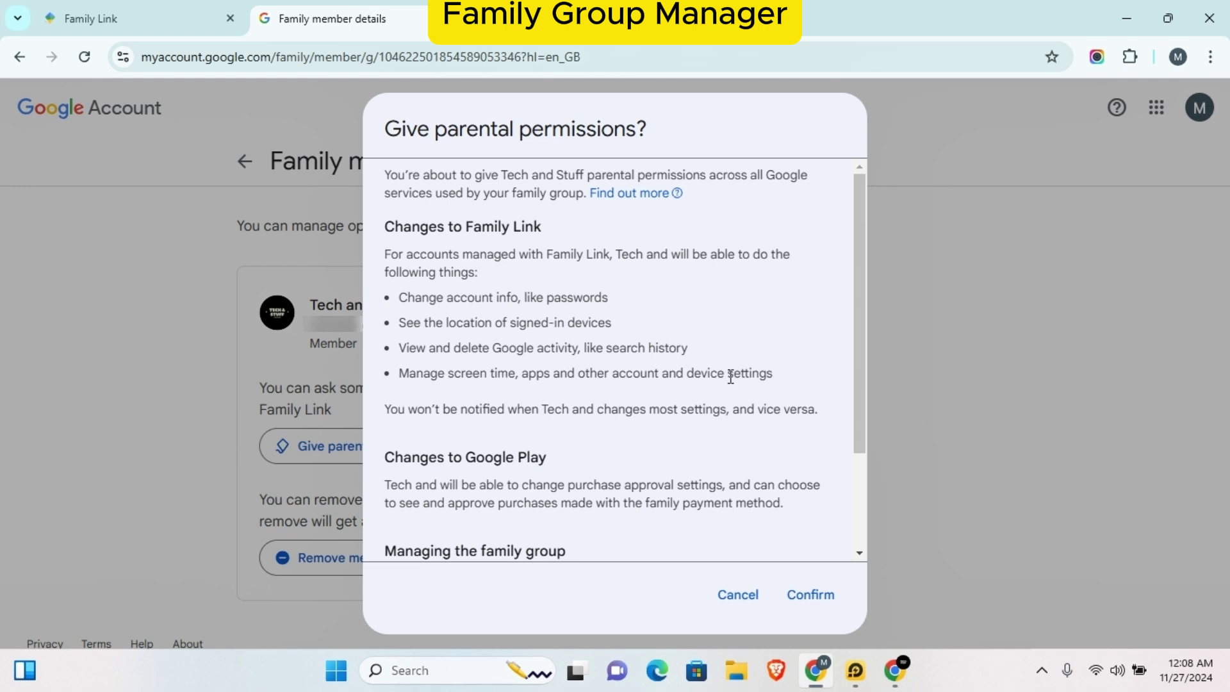
{"action": "scroll", "coordinate": [492, 422], "scroll_direction": "down", "scroll_amount": 1}
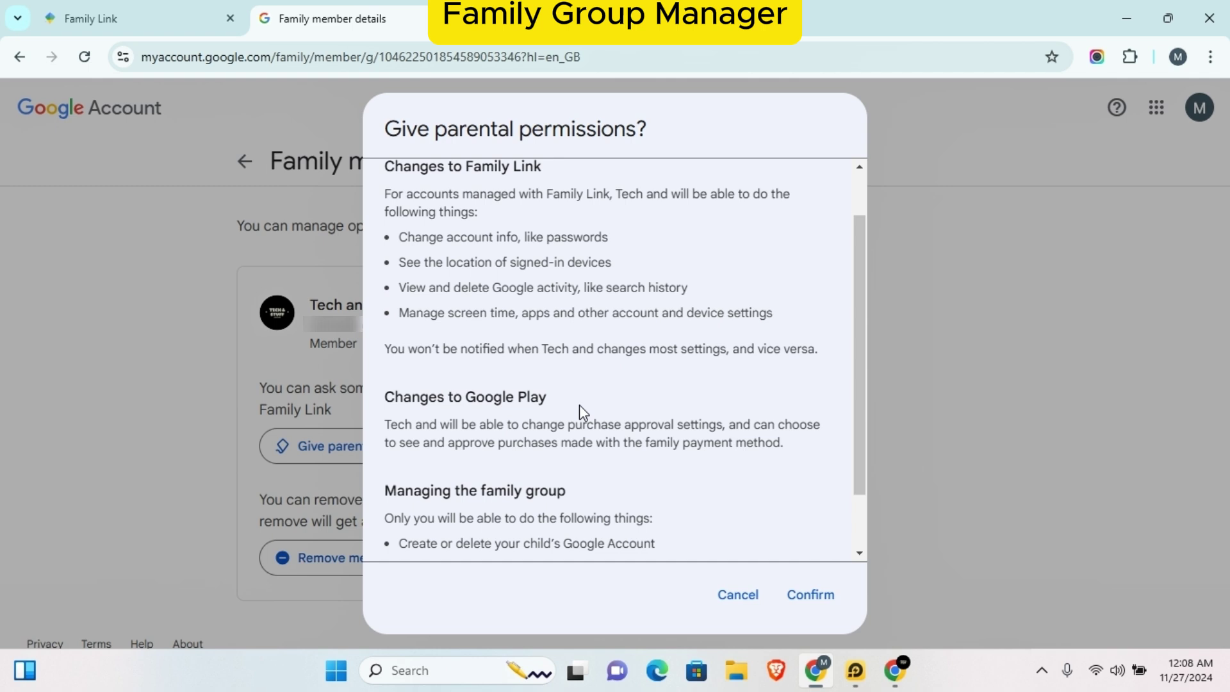
{"action": "scroll", "coordinate": [579, 405], "scroll_direction": "down", "scroll_amount": 2}
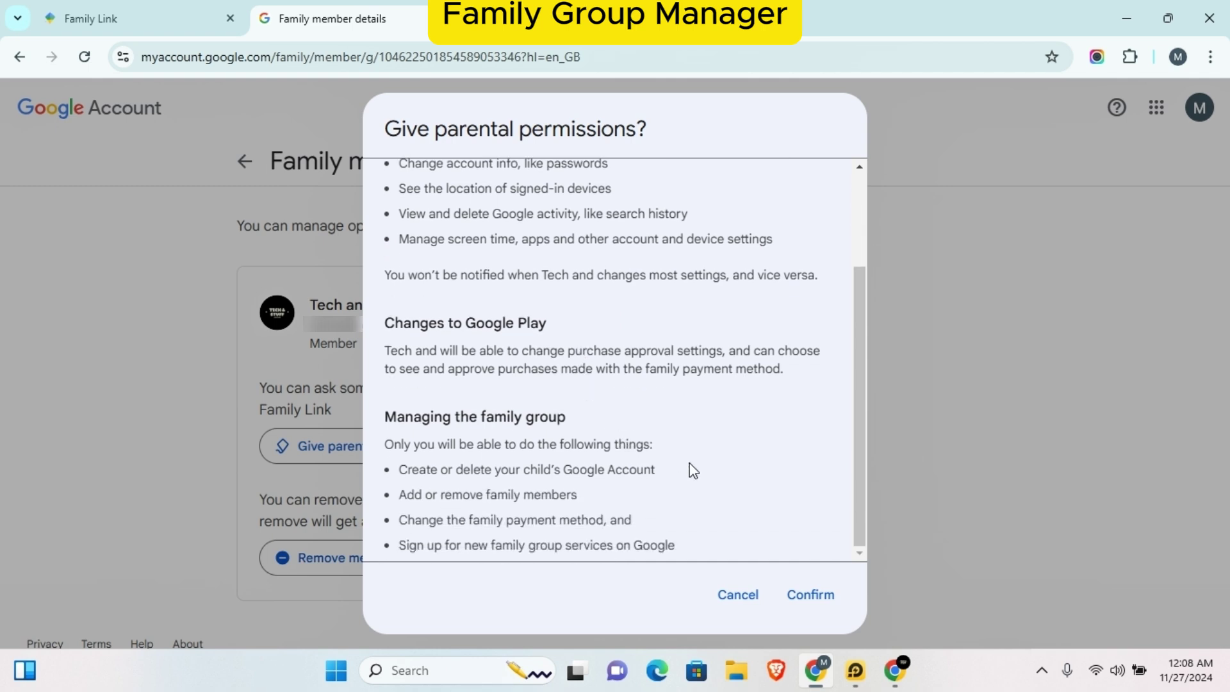
{"action": "left_click", "coordinate": [810, 594]}
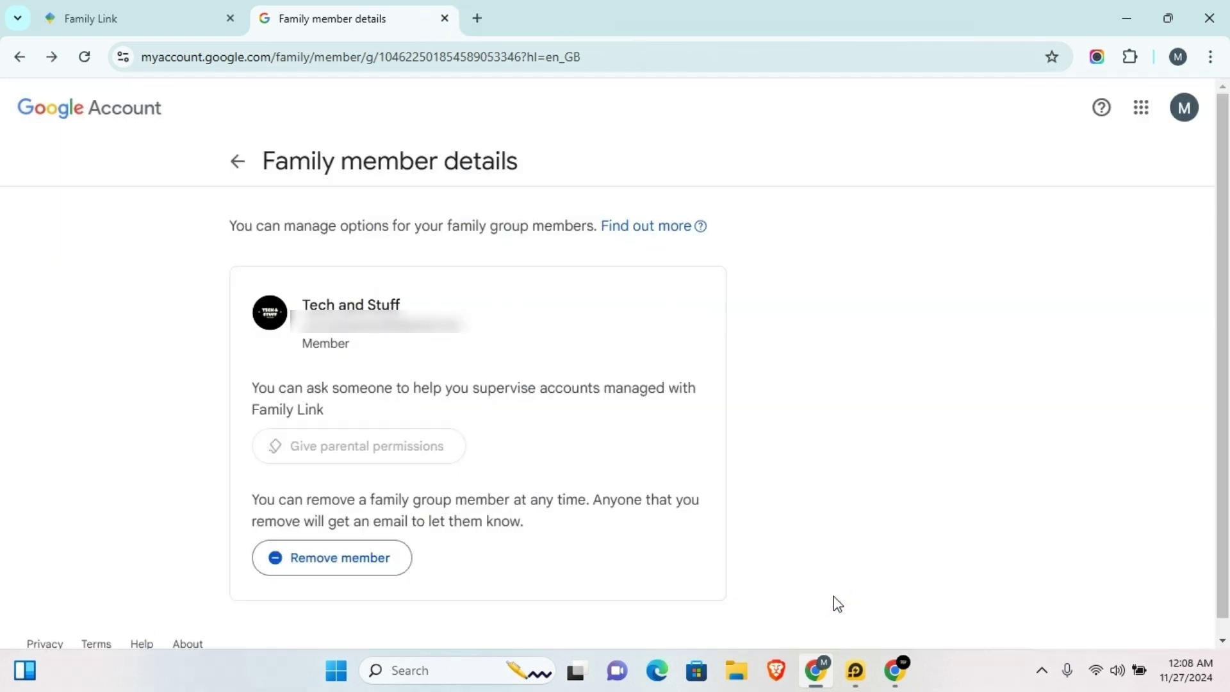